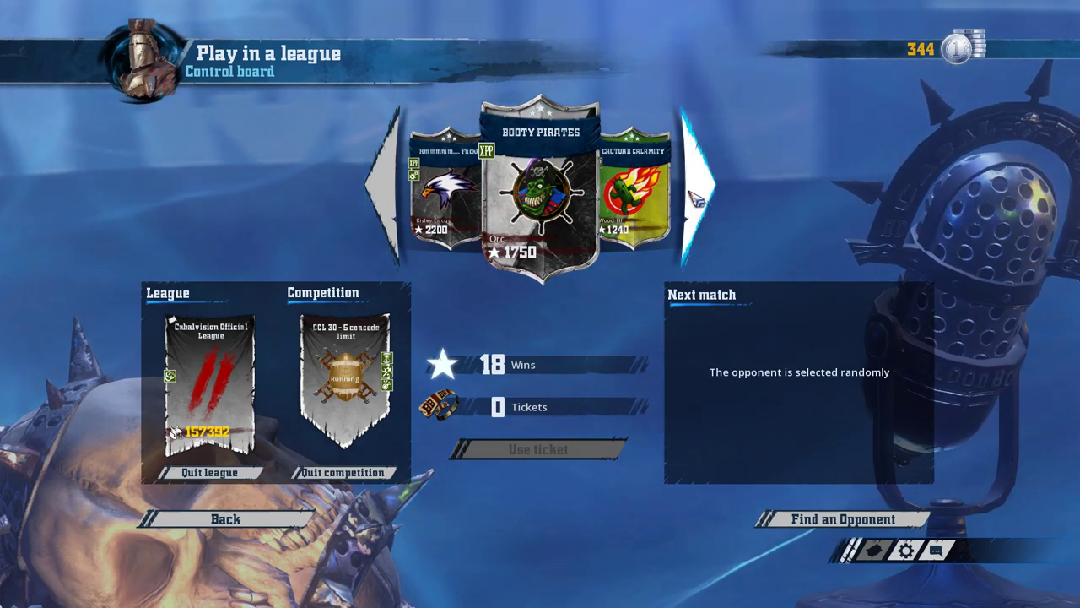
Start creating a new league team, keep the Human race and proceed to the team customisation page
left_click(697, 199)
left_click(697, 200)
left_click(697, 199)
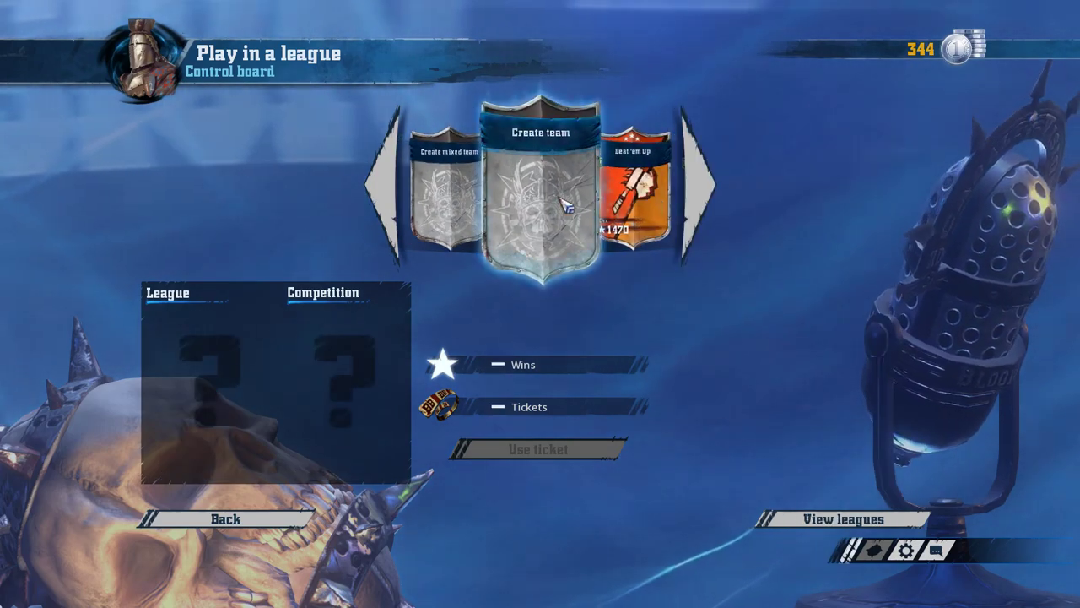
left_click(563, 205)
left_click(778, 519)
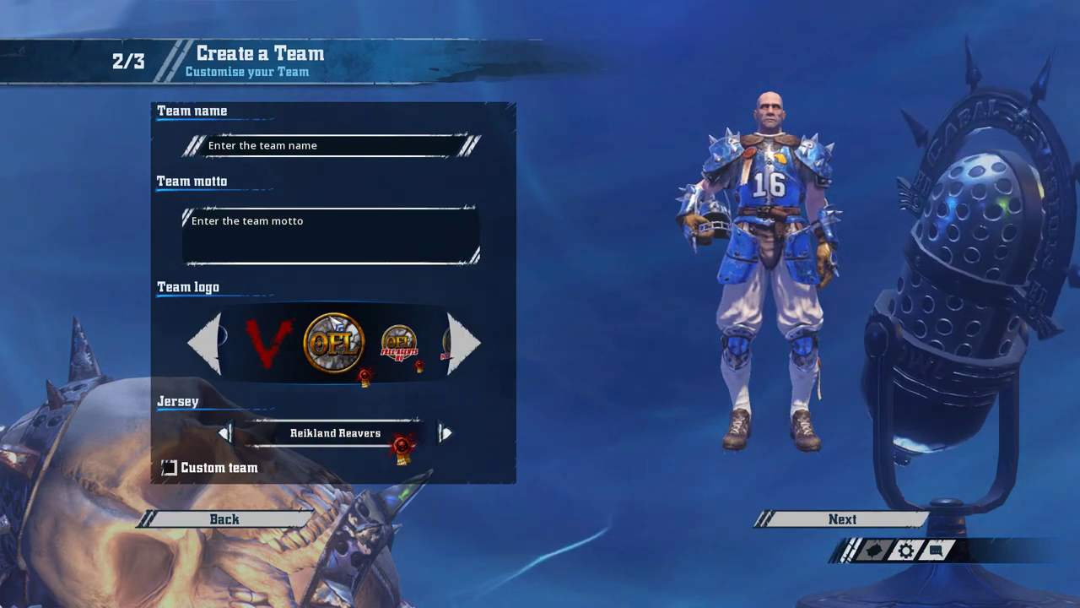
Browse through the available team logos in both directions to examine the installed custom logos
left_click(192, 362)
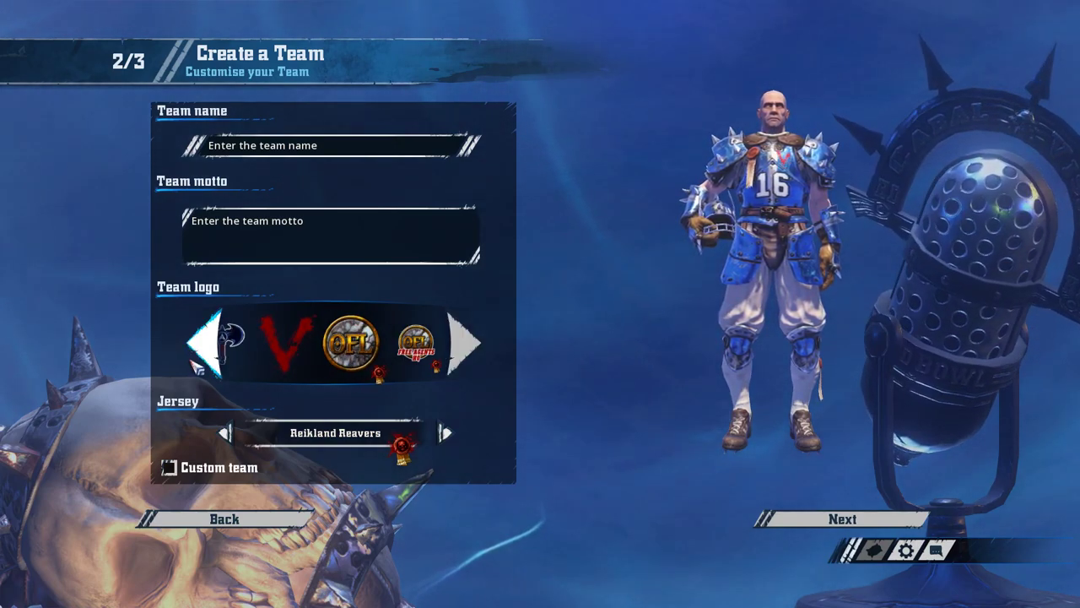
left_click(194, 363)
left_click(194, 362)
left_click(195, 362)
left_click(196, 361)
left_click(197, 360)
left_click(197, 360)
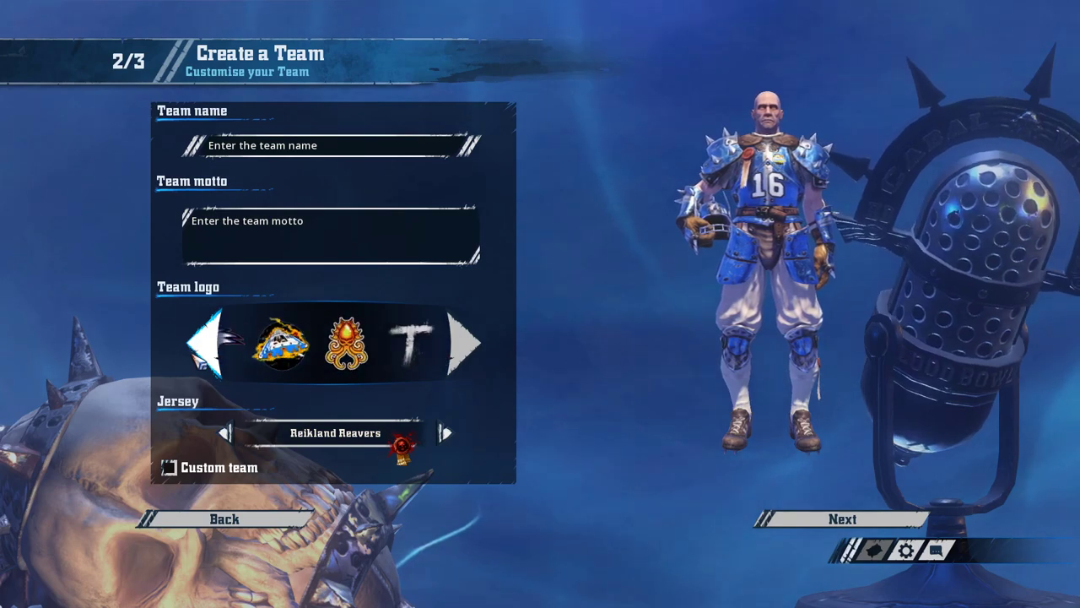
left_click(200, 361)
left_click(199, 362)
left_click(199, 361)
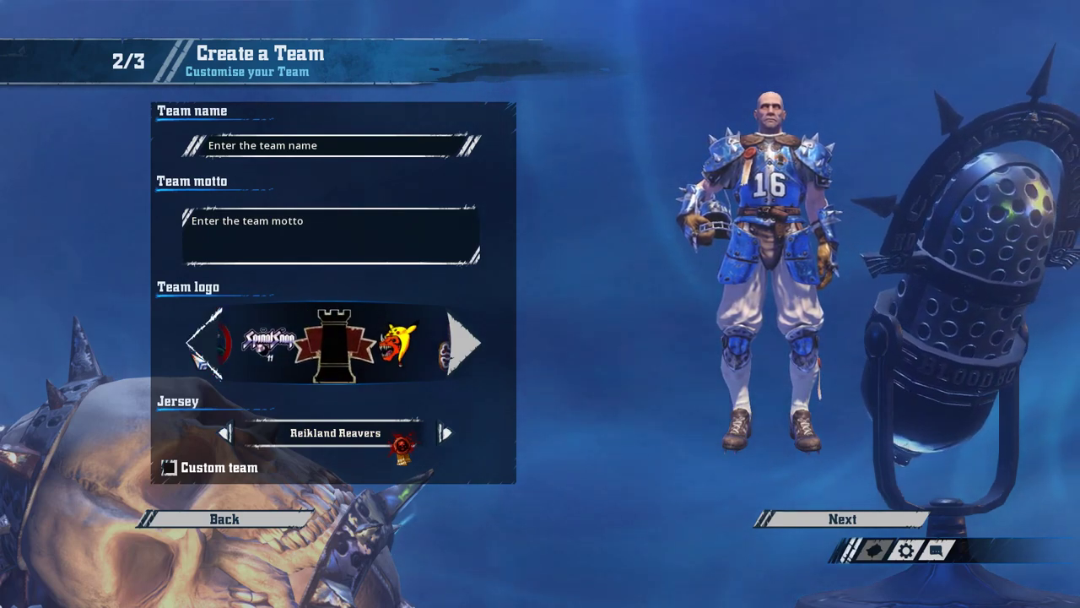
left_click(199, 361)
left_click(200, 361)
left_click(200, 361)
left_click(201, 361)
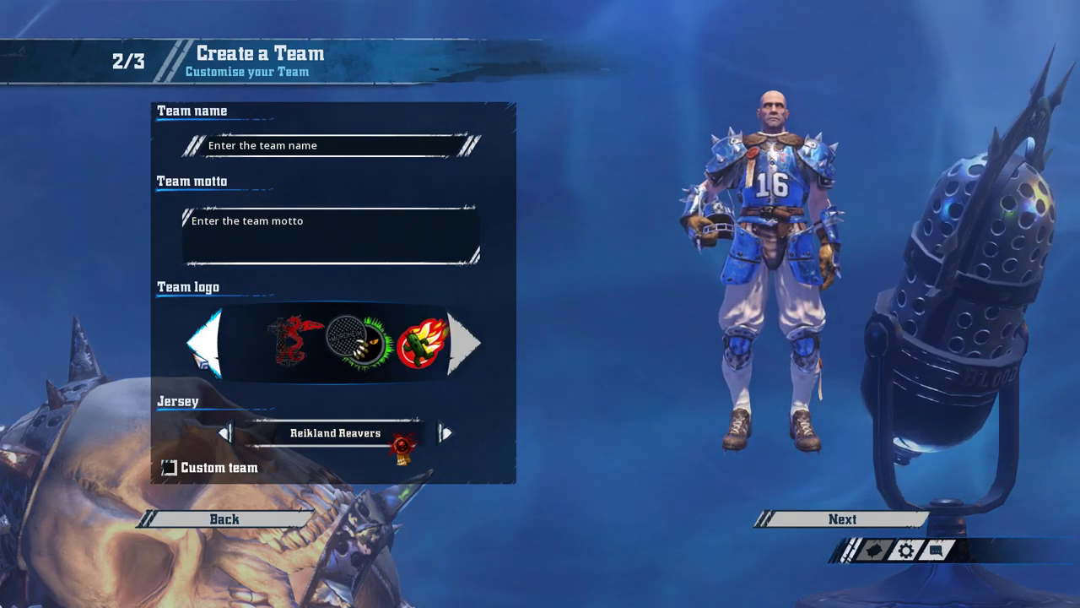
left_click(477, 354)
left_click(476, 353)
left_click(475, 353)
left_click(474, 351)
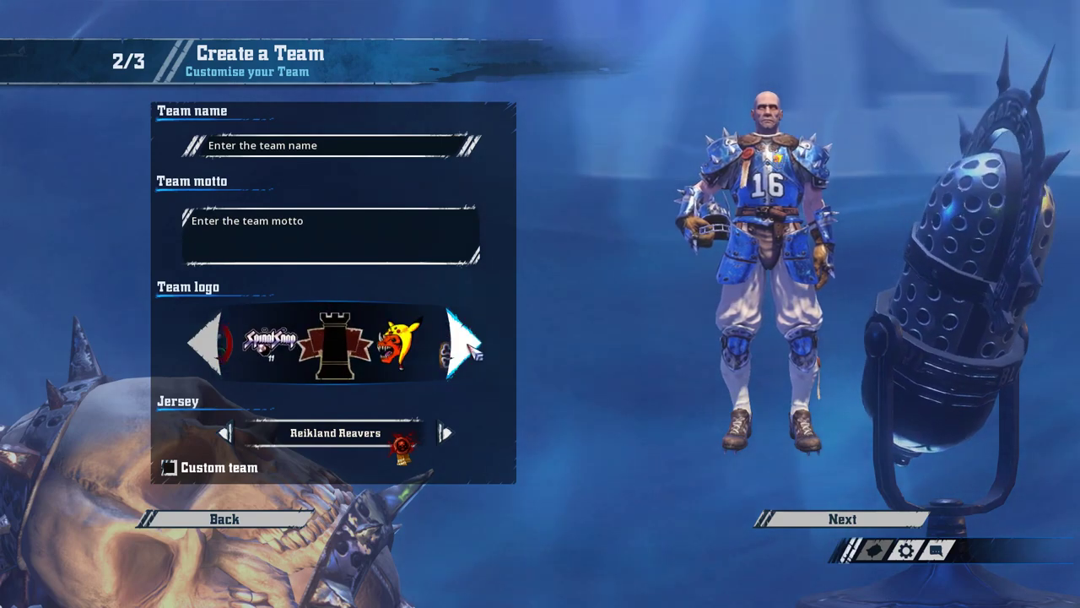
left_click(474, 351)
left_click(474, 351)
Leave the team customisation page and quit Blood Bowl 2
left_click(278, 519)
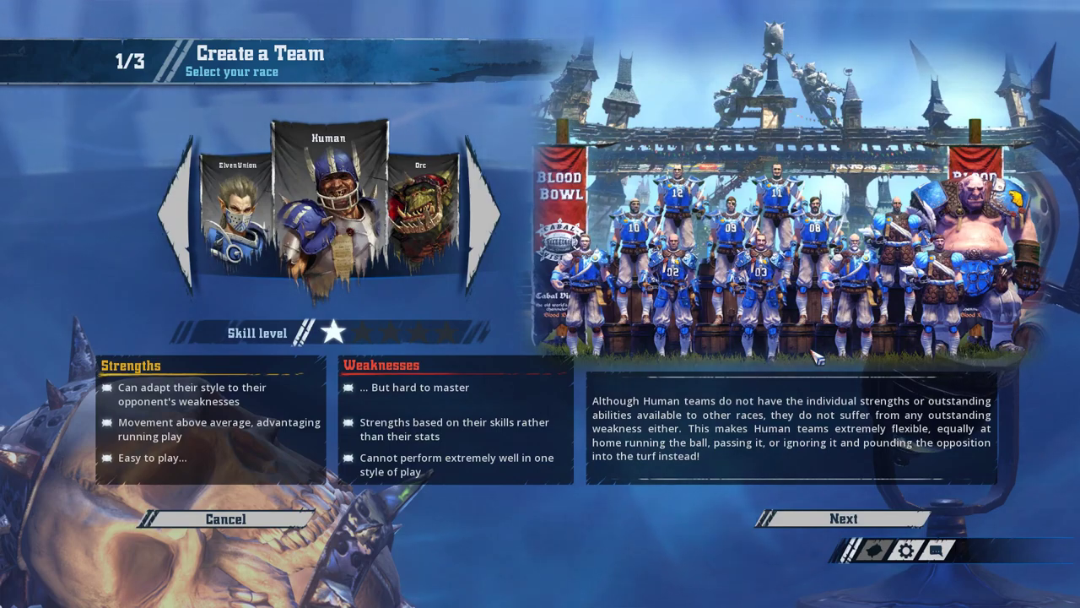
key("Escape")
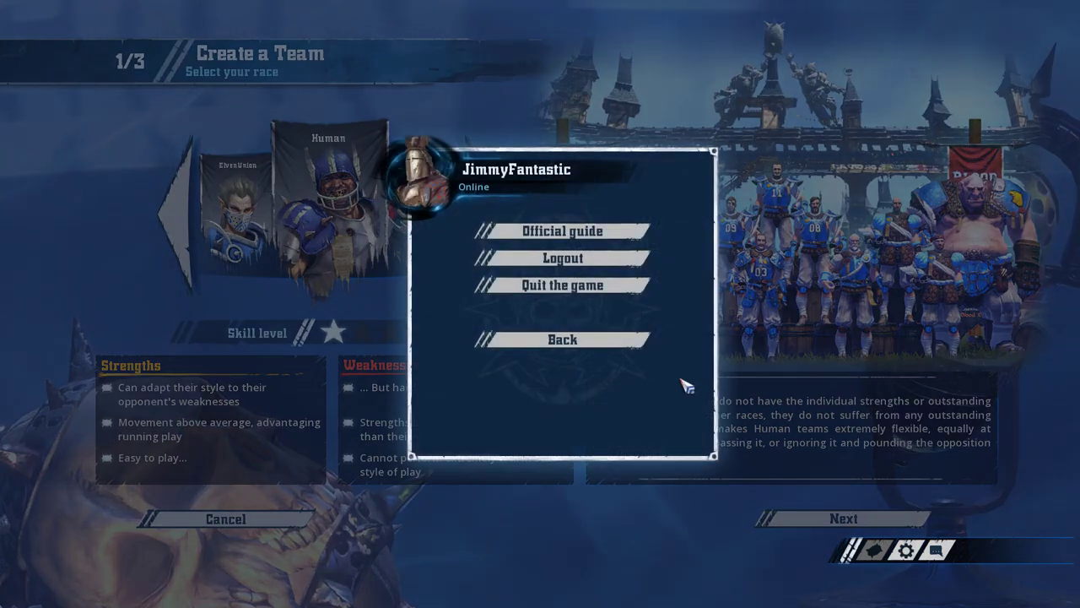
left_click(588, 287)
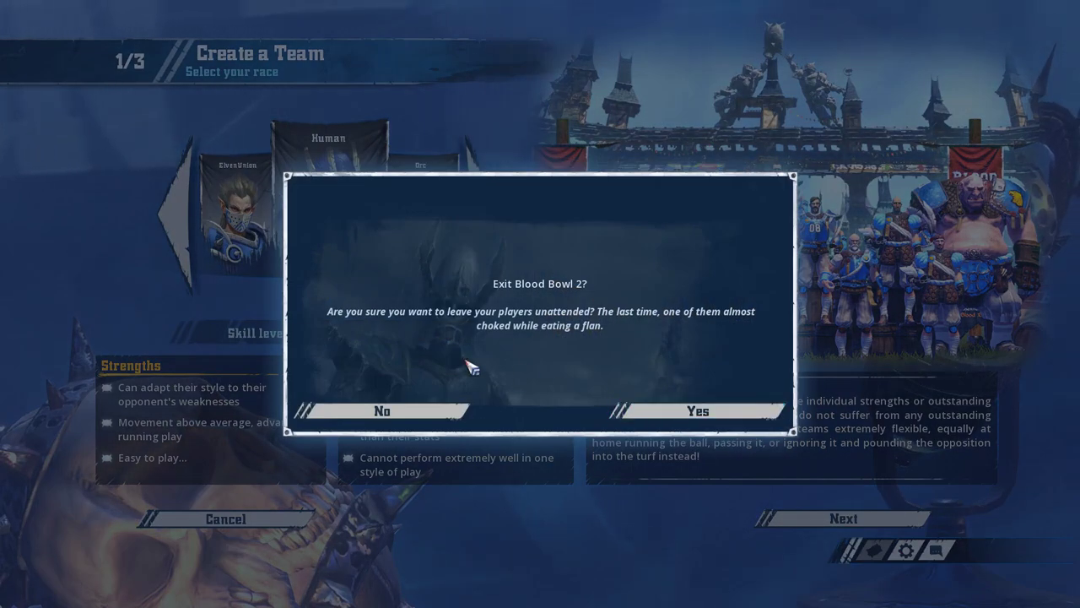
left_click(698, 411)
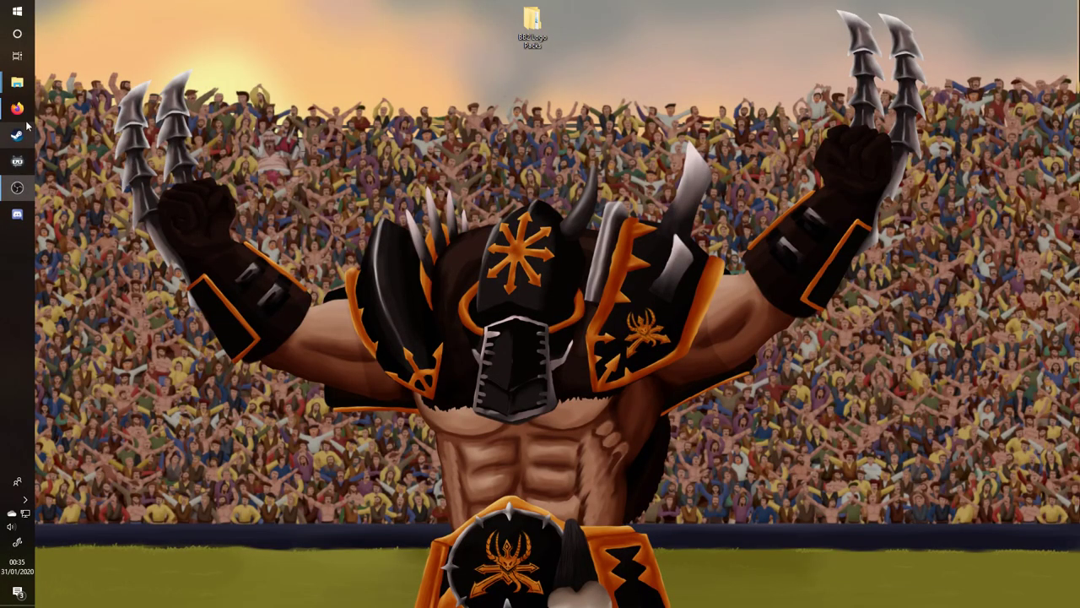
View the Google Drive page for _3D_Textures_0.cpk in Firefox, and locate the same file in the OFL folder of BB2 Logo Packs
left_click(17, 108)
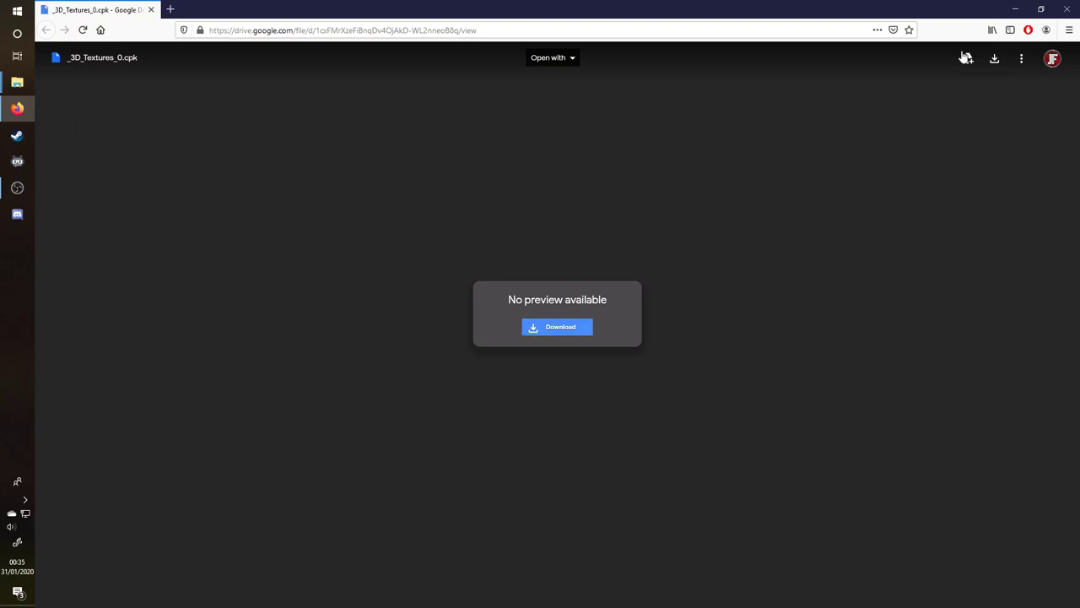
left_click(1015, 8)
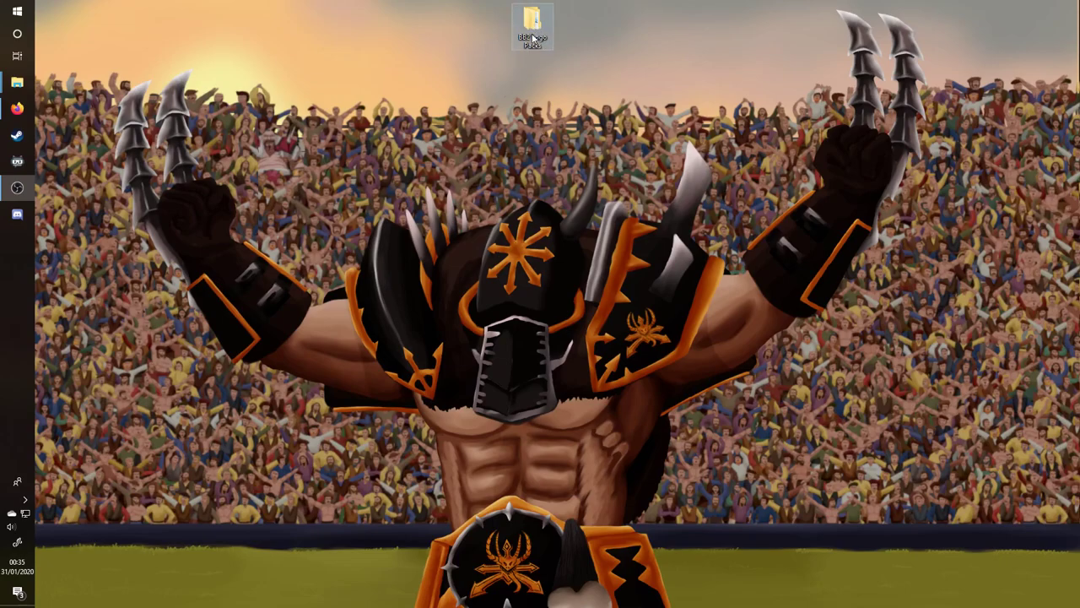
double_click(533, 29)
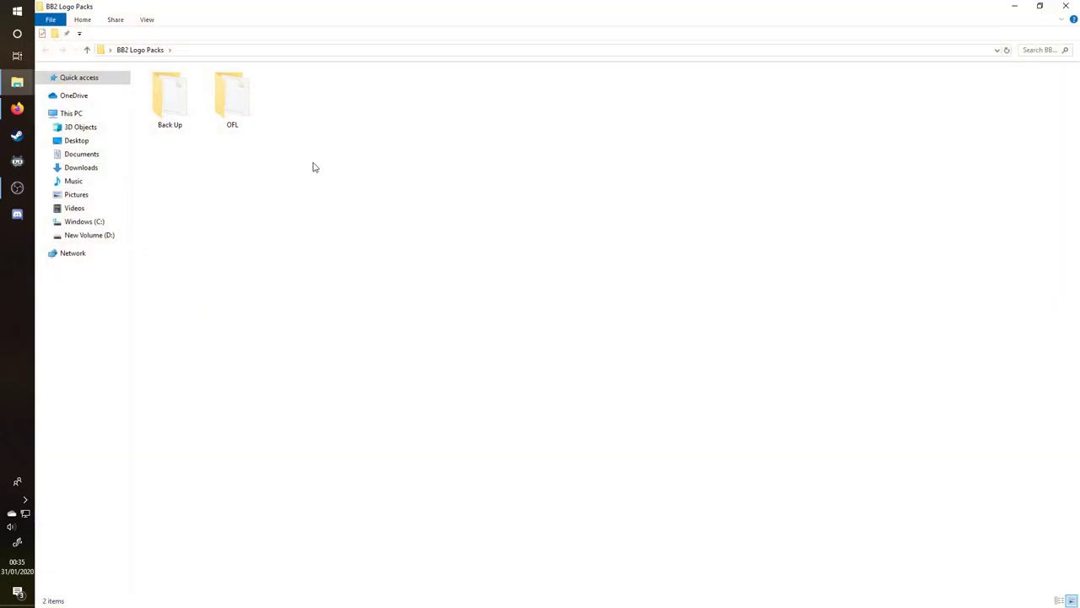
double_click(239, 100)
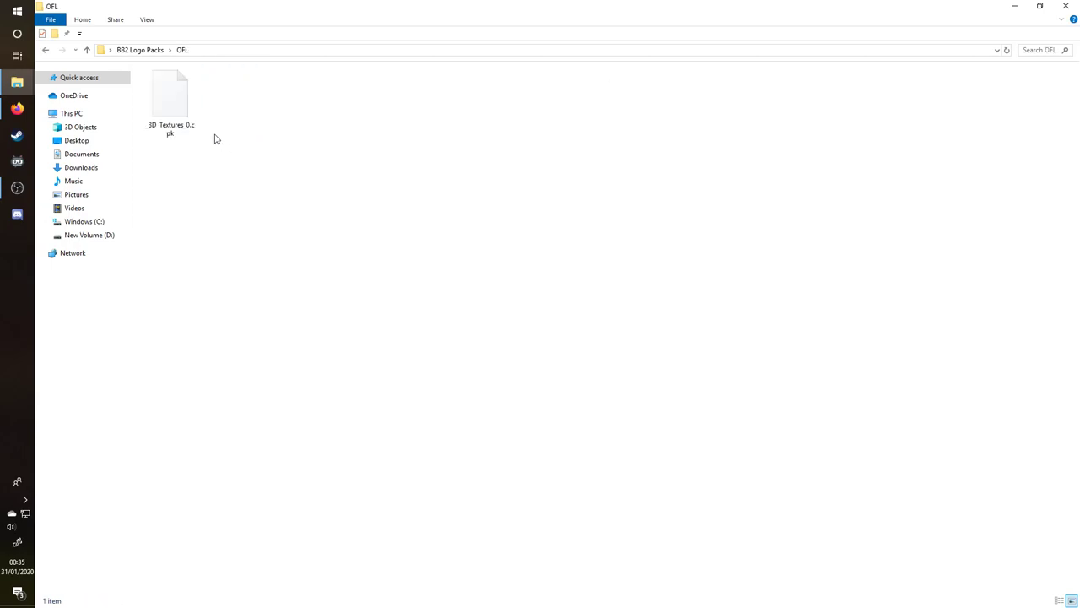
left_click(171, 132)
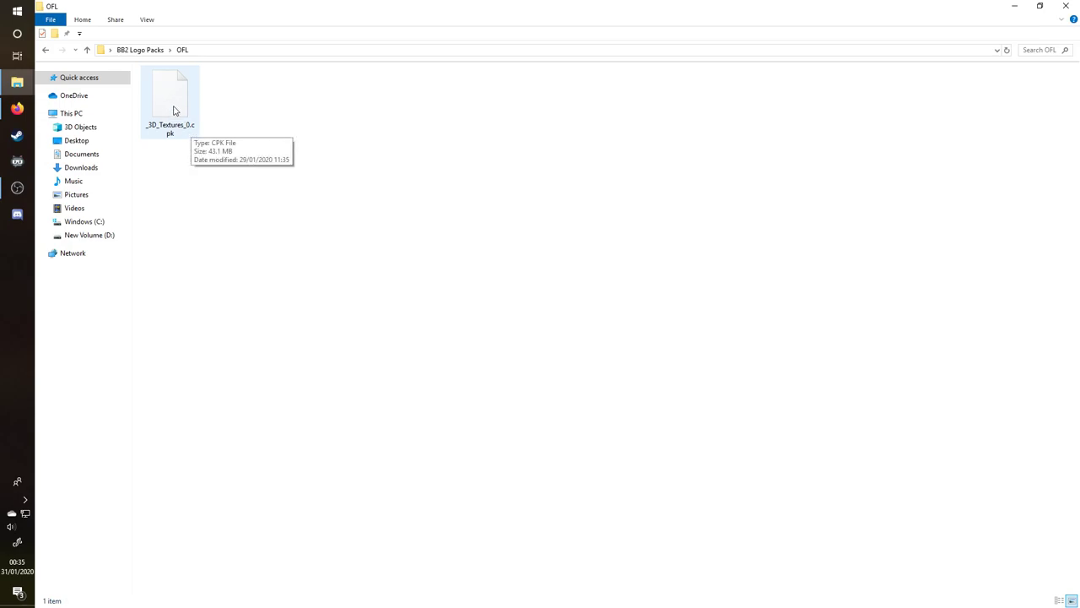
left_click(87, 50)
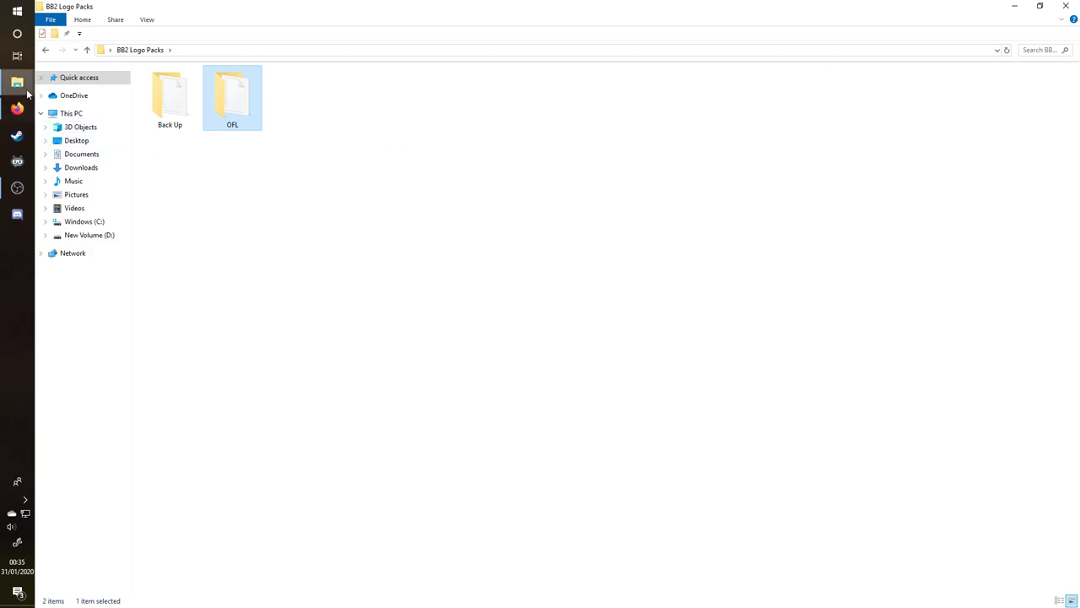
Back up _3D_Textures_0.cpk from Blood Bowl 2's Data\Packages folder into the Back Up folder of BB2 Logo Packs, replacing the existing copy
mouse_move(32, 88)
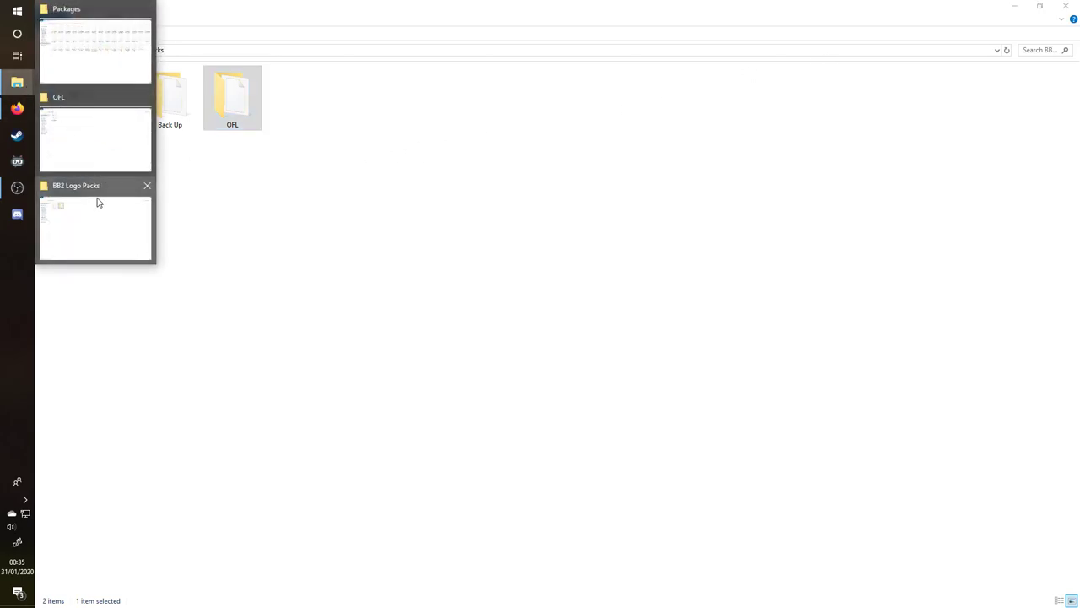
left_click(100, 61)
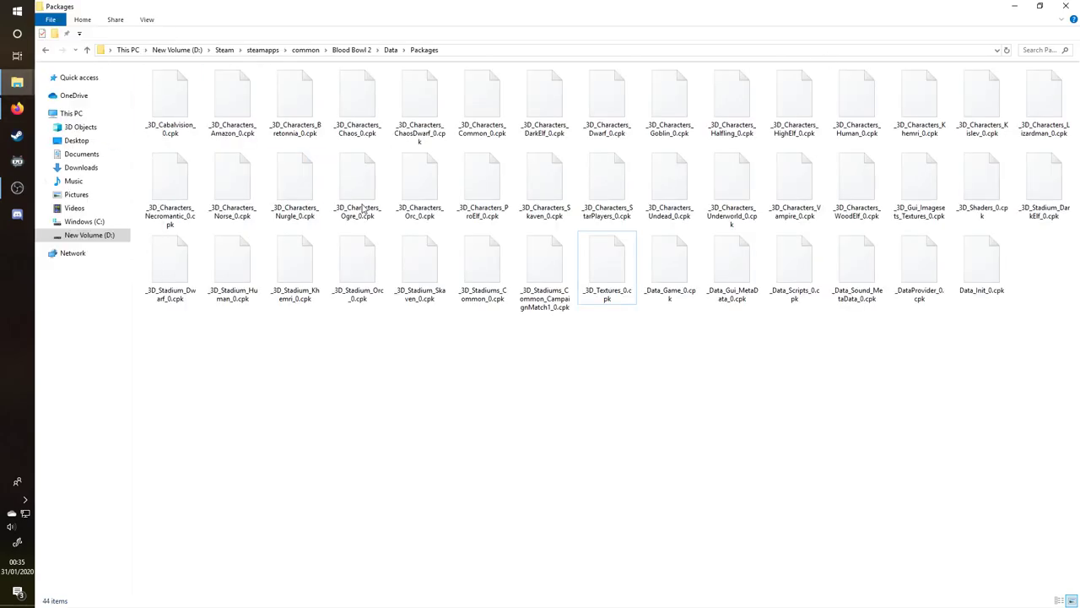
left_click(611, 270)
right_click(611, 270)
left_click(528, 416)
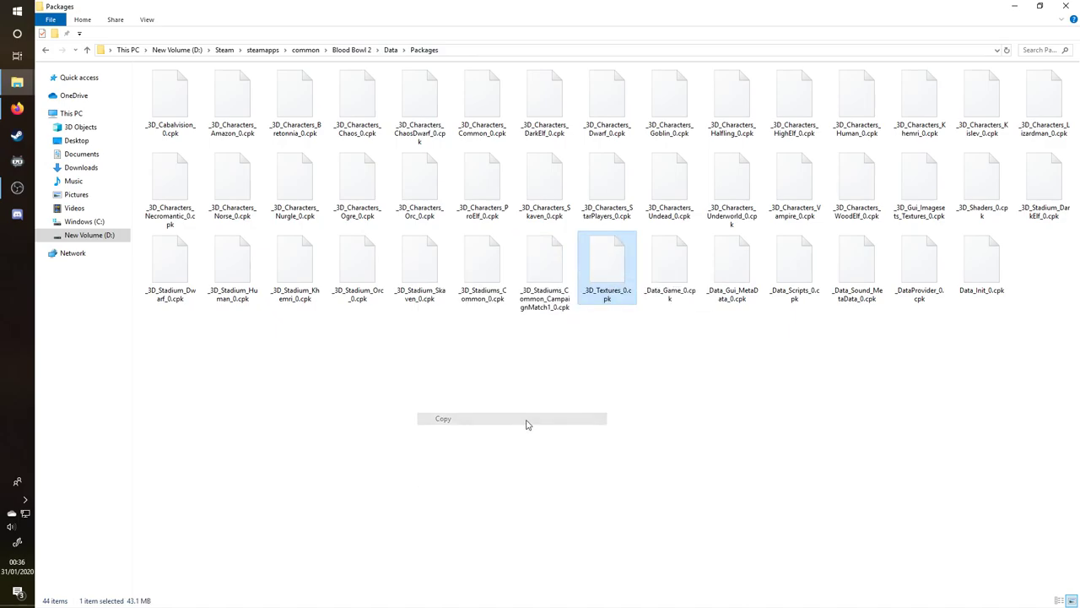
left_click(1015, 6)
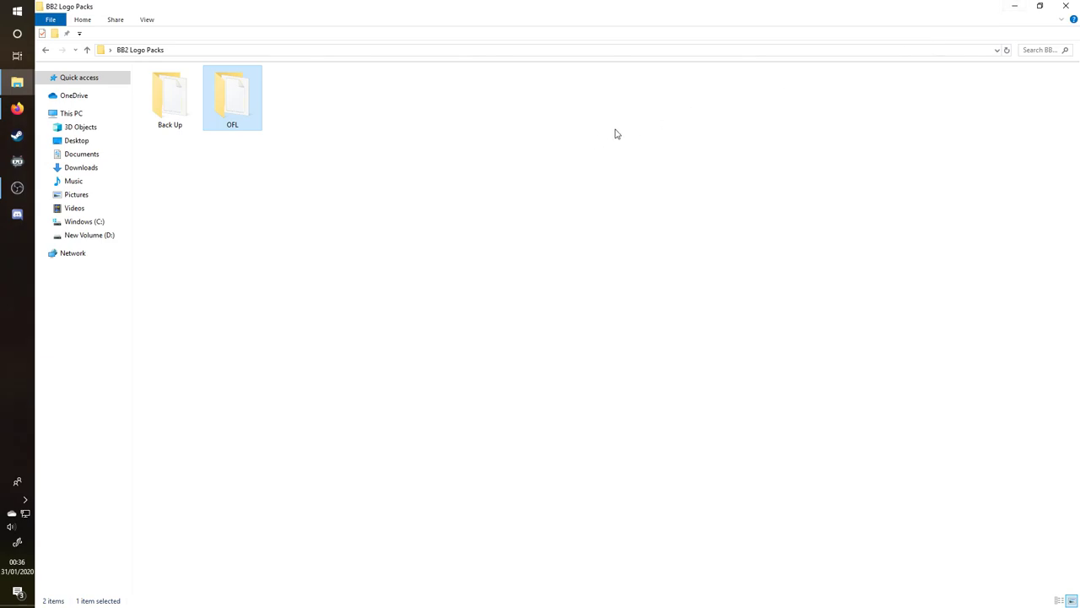
double_click(160, 98)
right_click(345, 226)
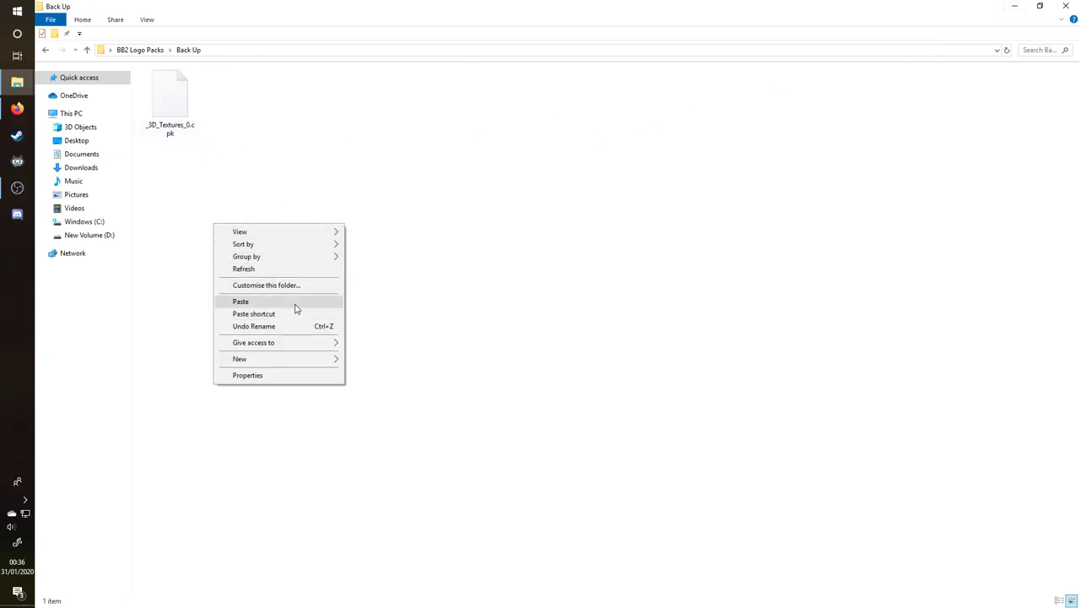
left_click(337, 304)
left_click(517, 236)
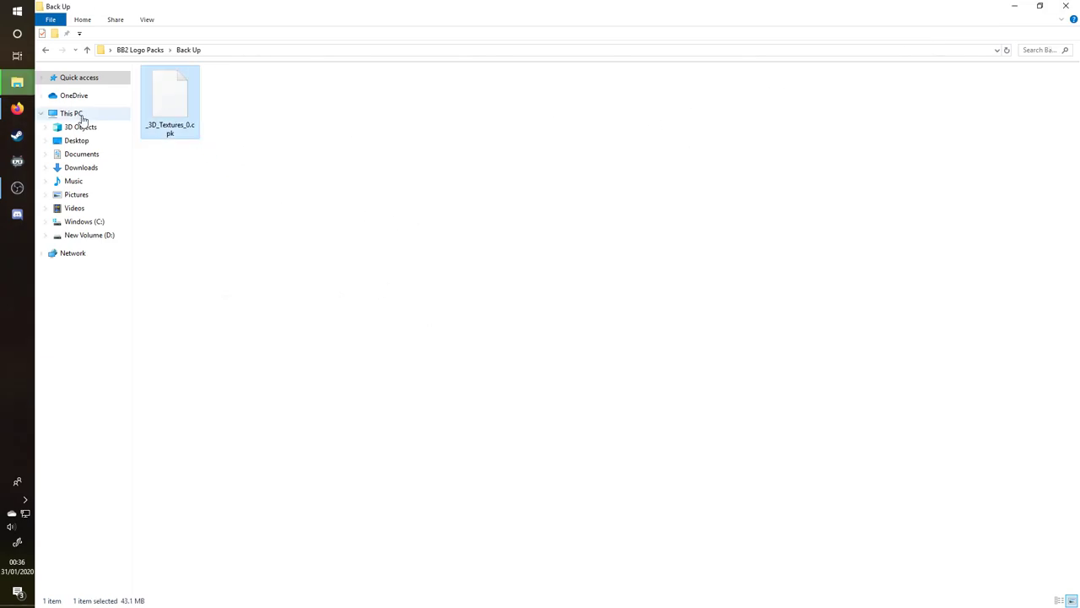
Copy the OFL folder's _3D_Textures_0.cpk into Blood Bowl 2's Data\Packages folder, replacing the existing file
left_click(87, 51)
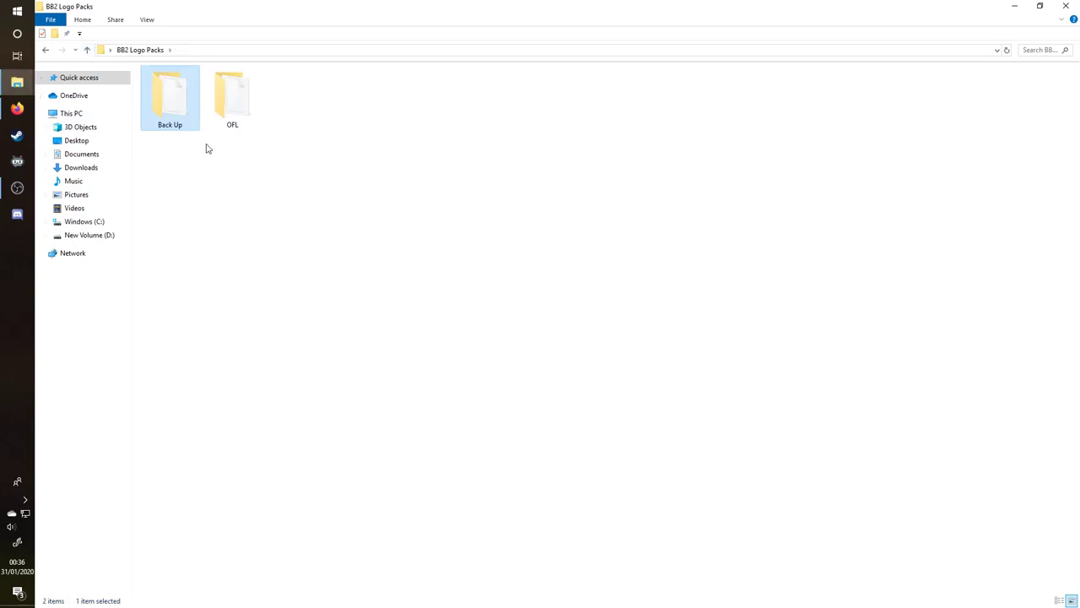
double_click(233, 96)
right_click(170, 97)
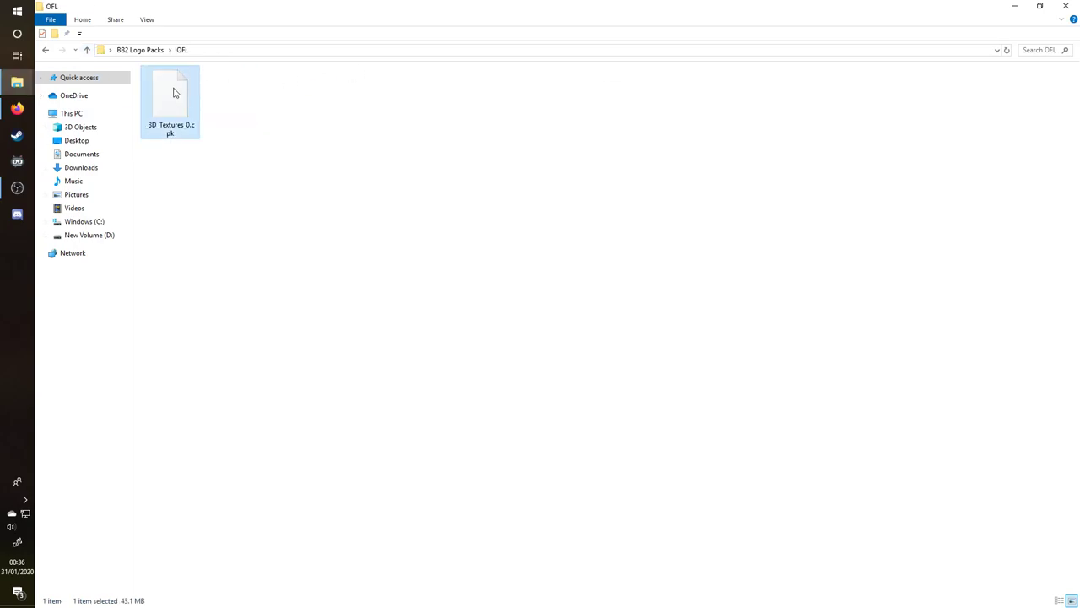
left_click(132, 258)
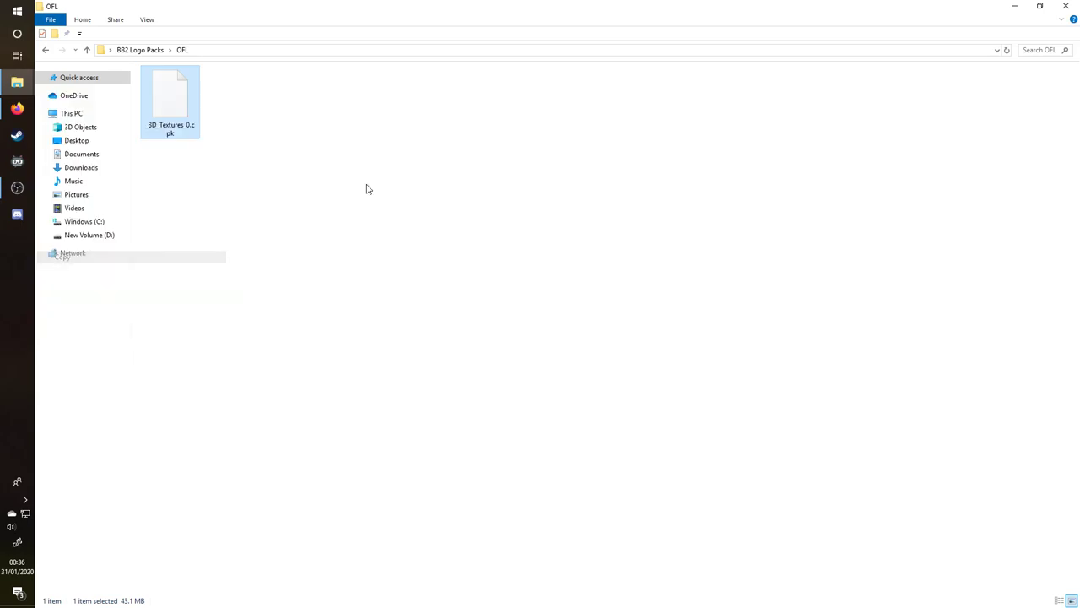
mouse_move(17, 82)
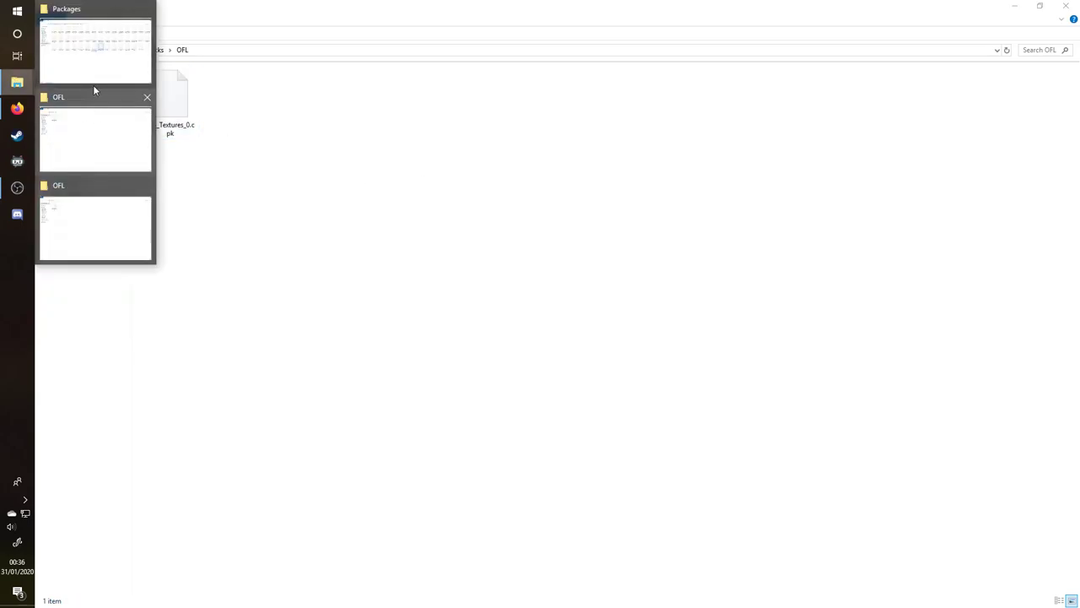
left_click(114, 67)
right_click(467, 355)
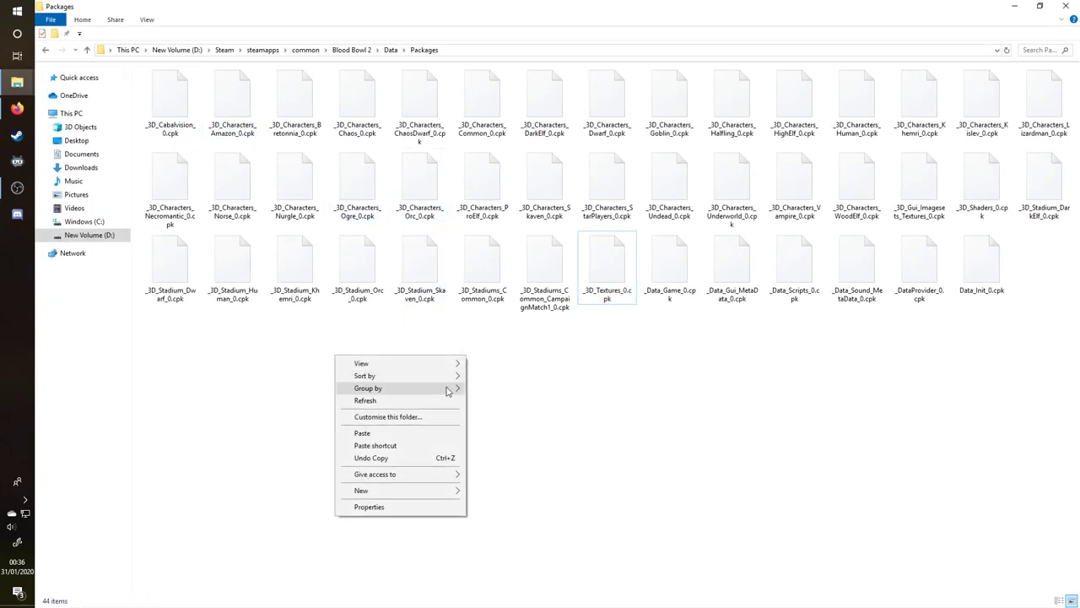
left_click(422, 433)
left_click(577, 231)
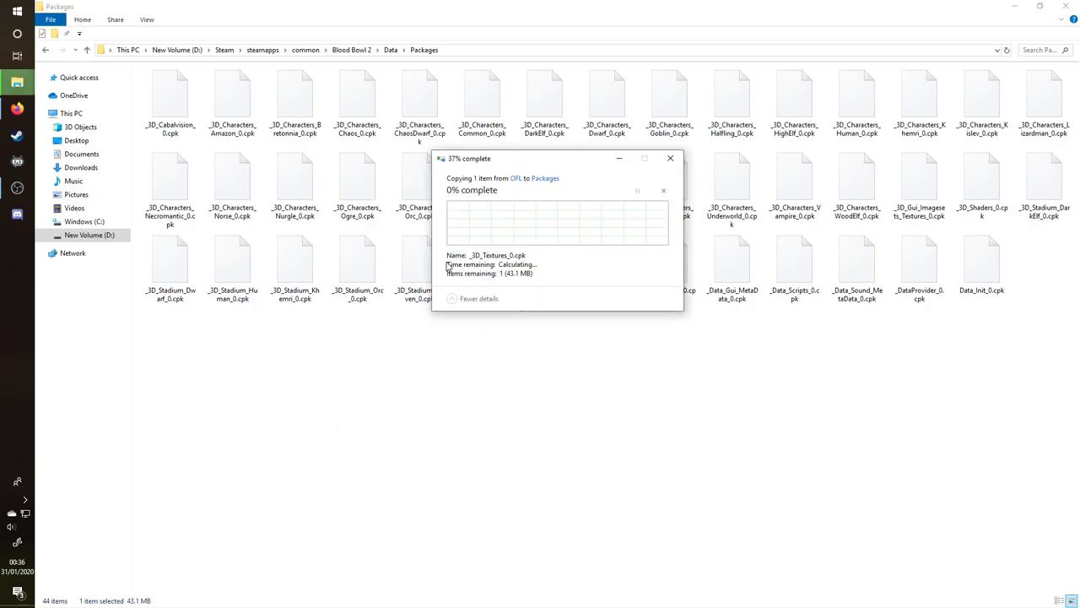